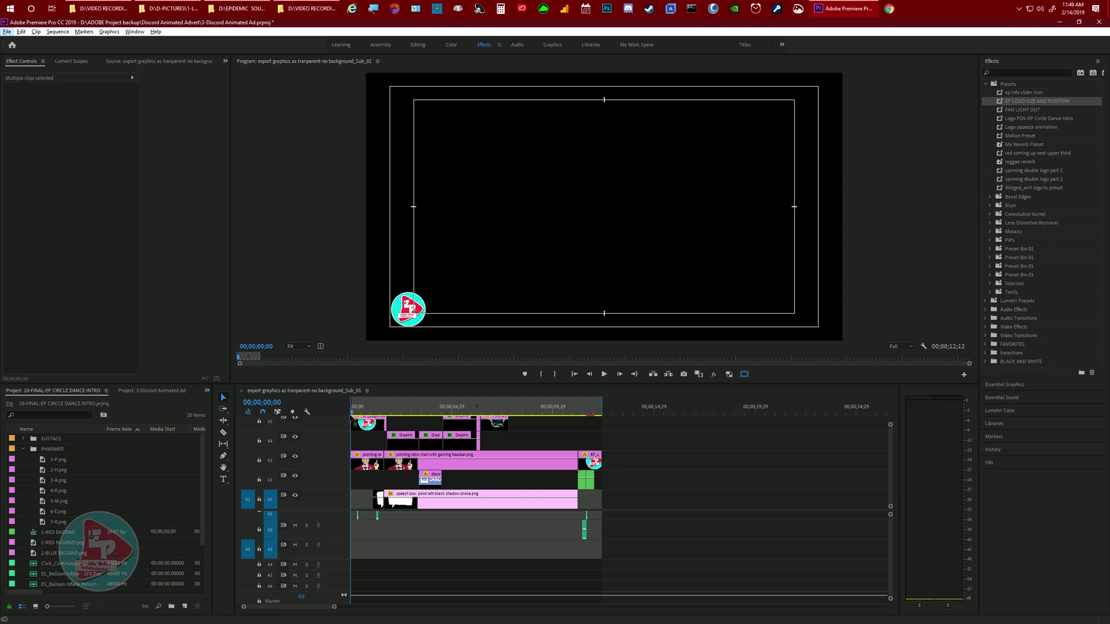
- Scrub the playhead from 00;00;00;00 to about 00;00;16;06, just past the sequence's end
{"action": "left_click_drag", "start_coordinate": [354, 414], "coordinate": [679, 422]}
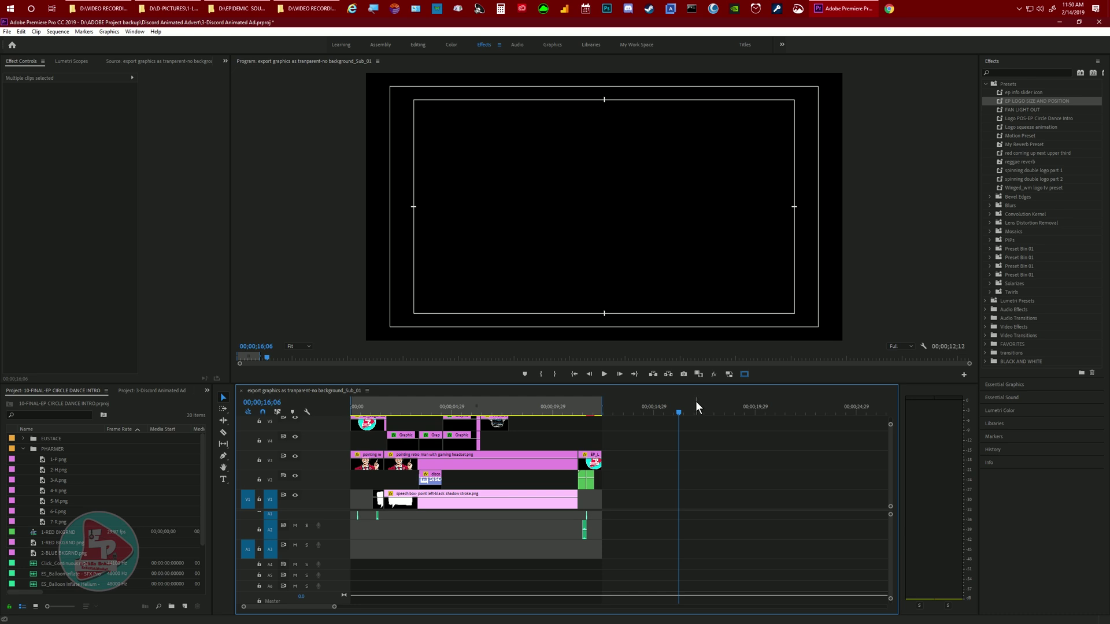
{"action": "left_click", "coordinate": [155, 31]}
{"action": "left_click", "coordinate": [179, 110]}
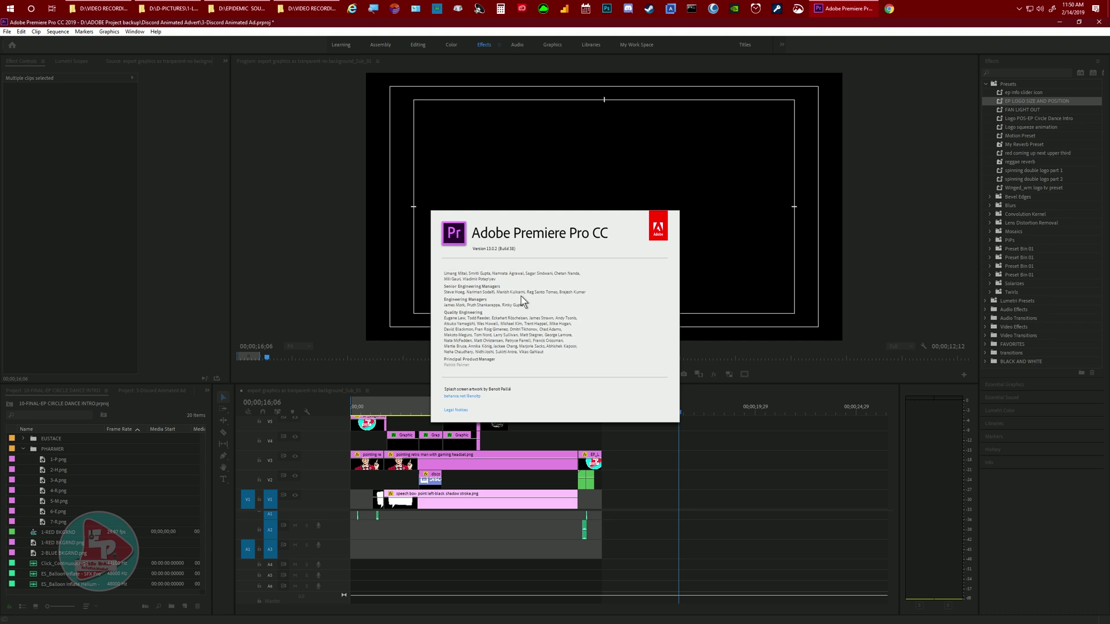
{"action": "left_click", "coordinate": [522, 296]}
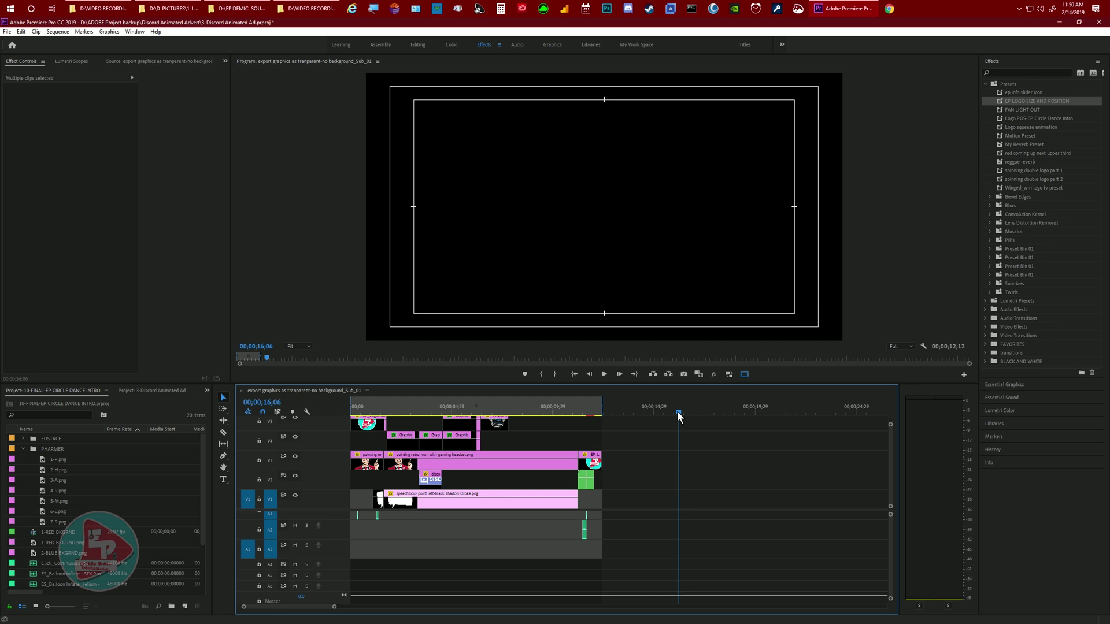
- Return the playhead to the first frame of the Discord ad sequence
{"action": "key", "text": "Home"}
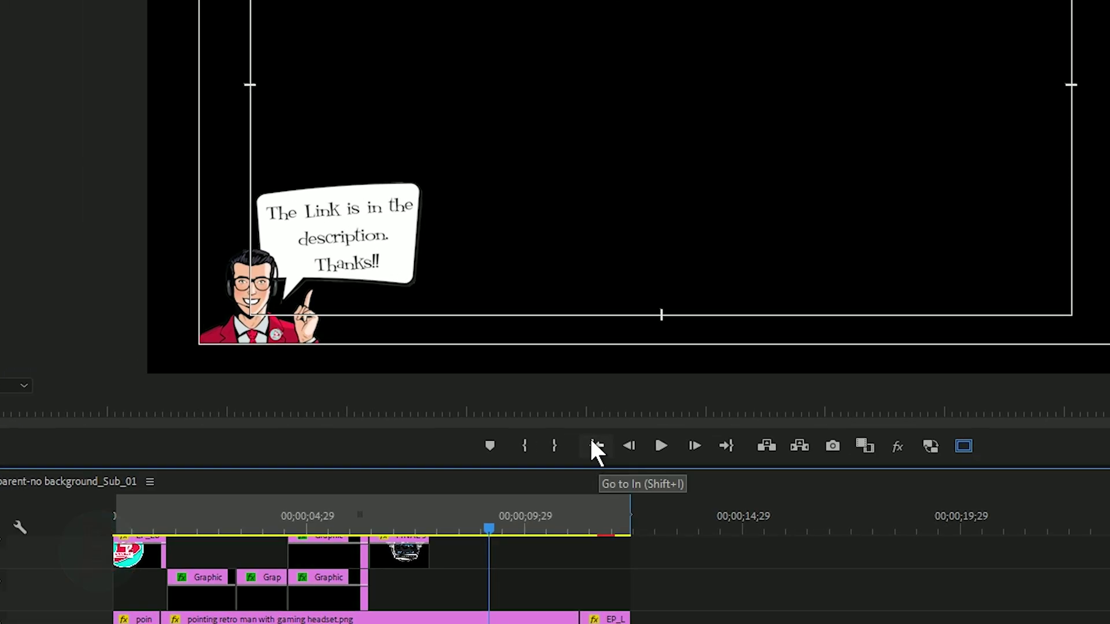
- Jump to the sequence's in point, then its out point, then back to the first frame
{"action": "left_click", "coordinate": [582, 404]}
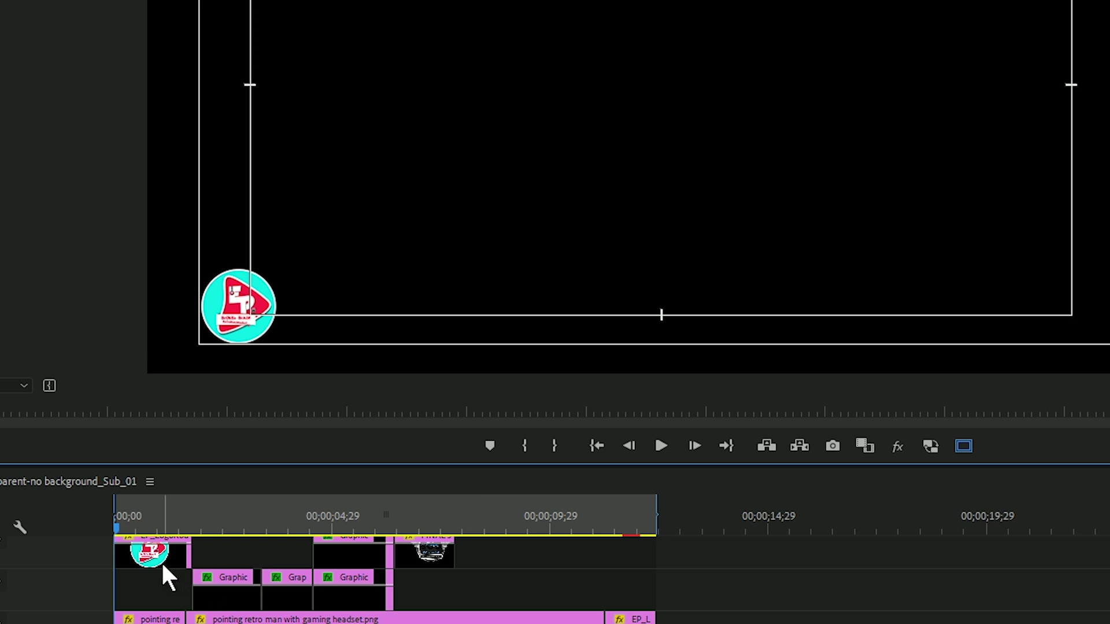
{"action": "left_click", "coordinate": [726, 447]}
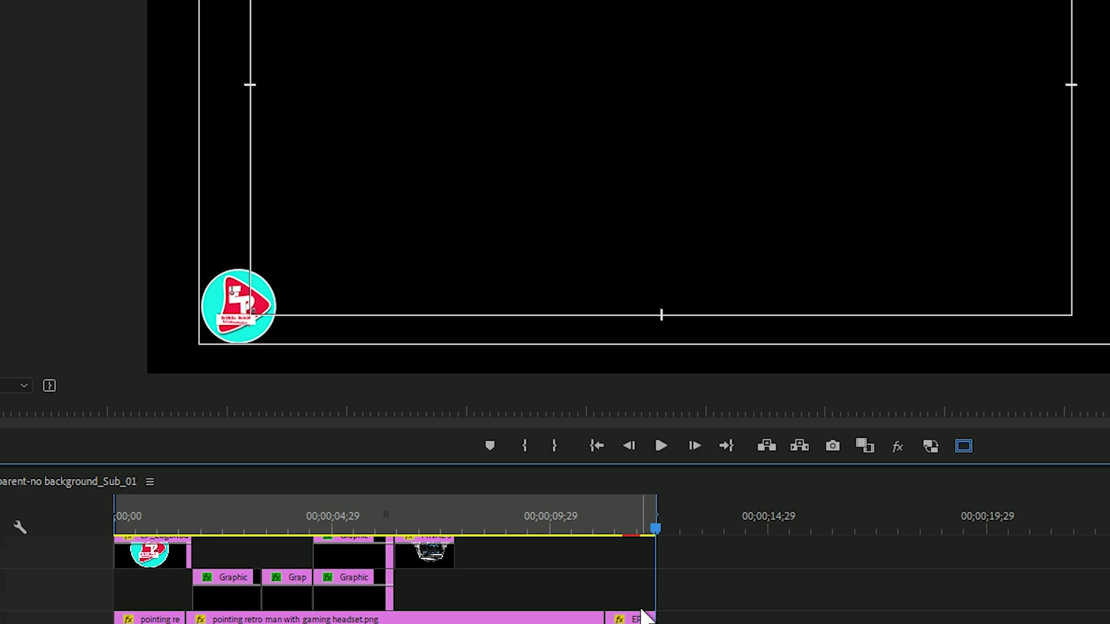
{"action": "key", "text": "Home"}
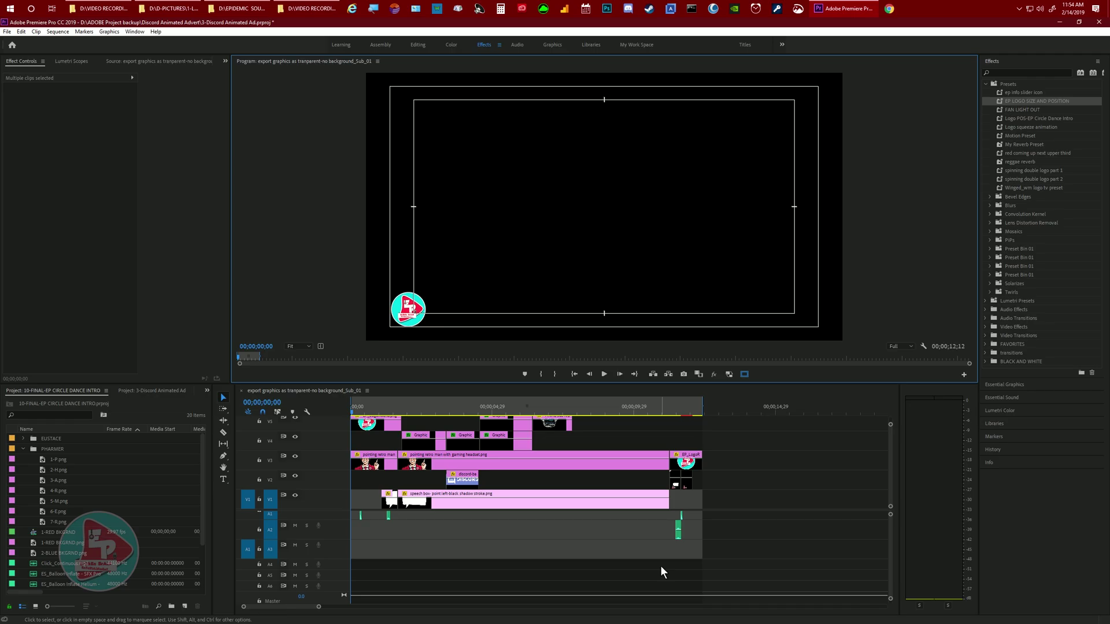
- Open Export Settings with Ctrl+M and keep the QuickTime format and Custom preset
{"action": "key", "text": "ctrl+m"}
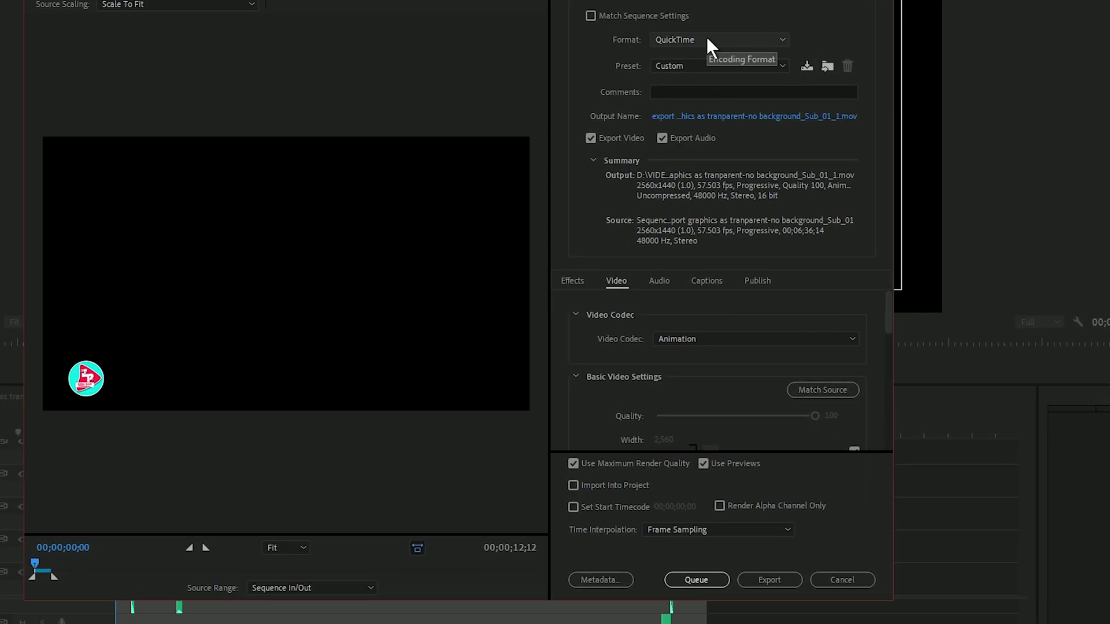
{"action": "left_click", "coordinate": [706, 39]}
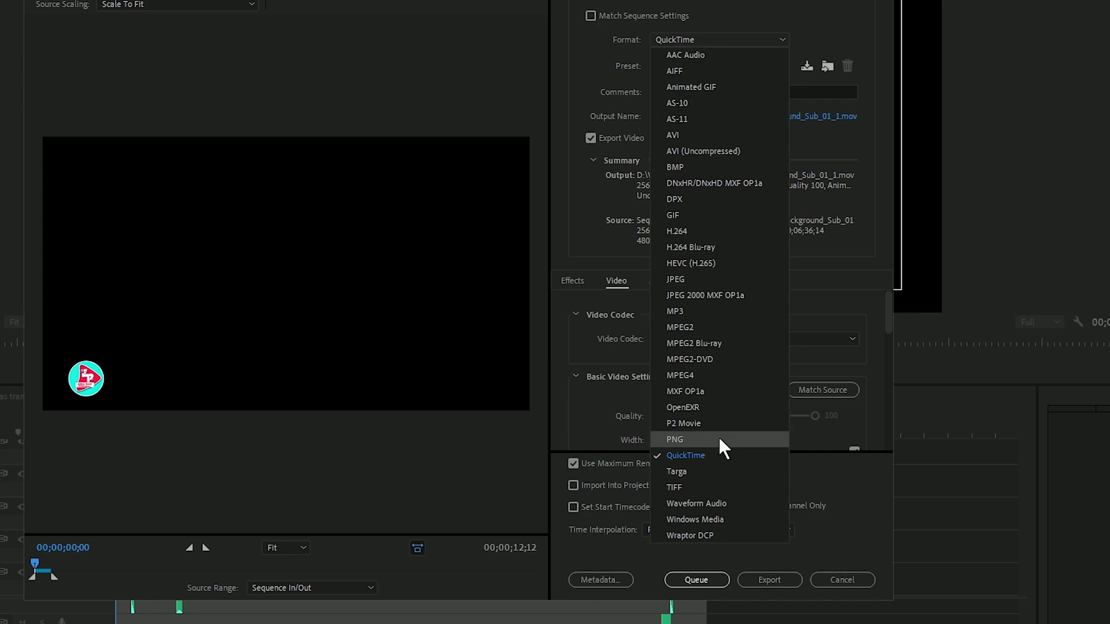
{"action": "left_click", "coordinate": [791, 308]}
{"action": "left_click", "coordinate": [716, 65]}
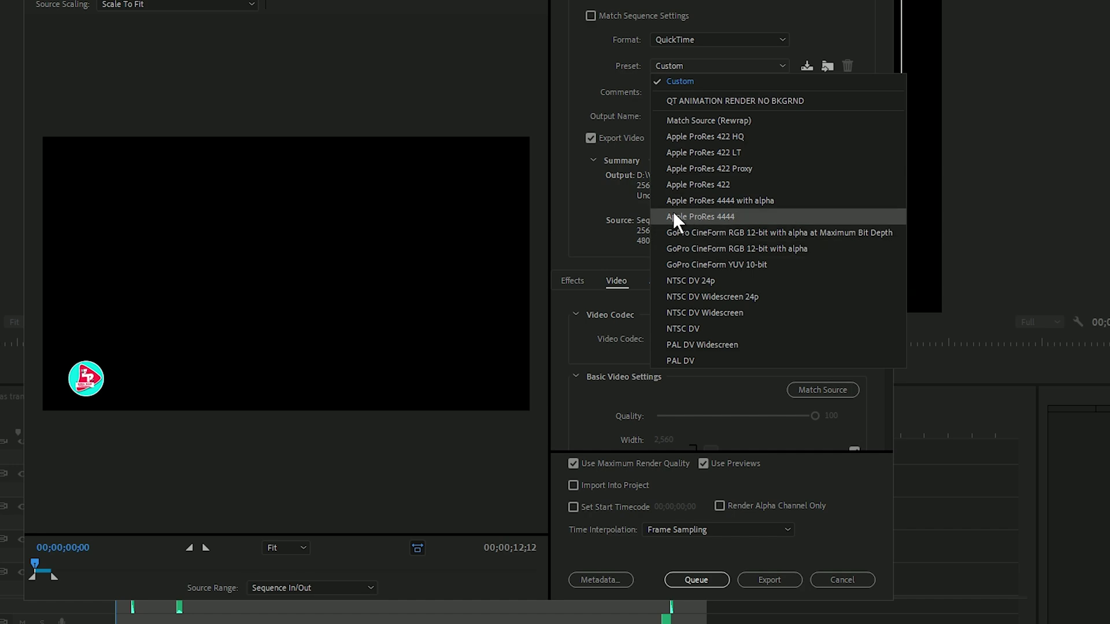
{"action": "left_click", "coordinate": [804, 2]}
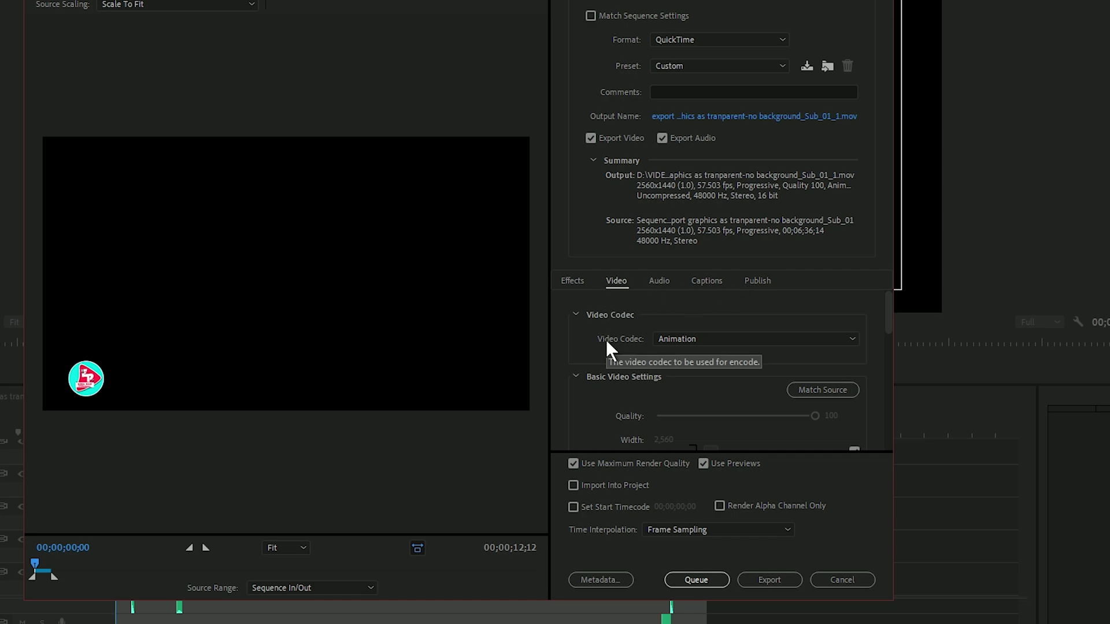
{"action": "left_click", "coordinate": [715, 341]}
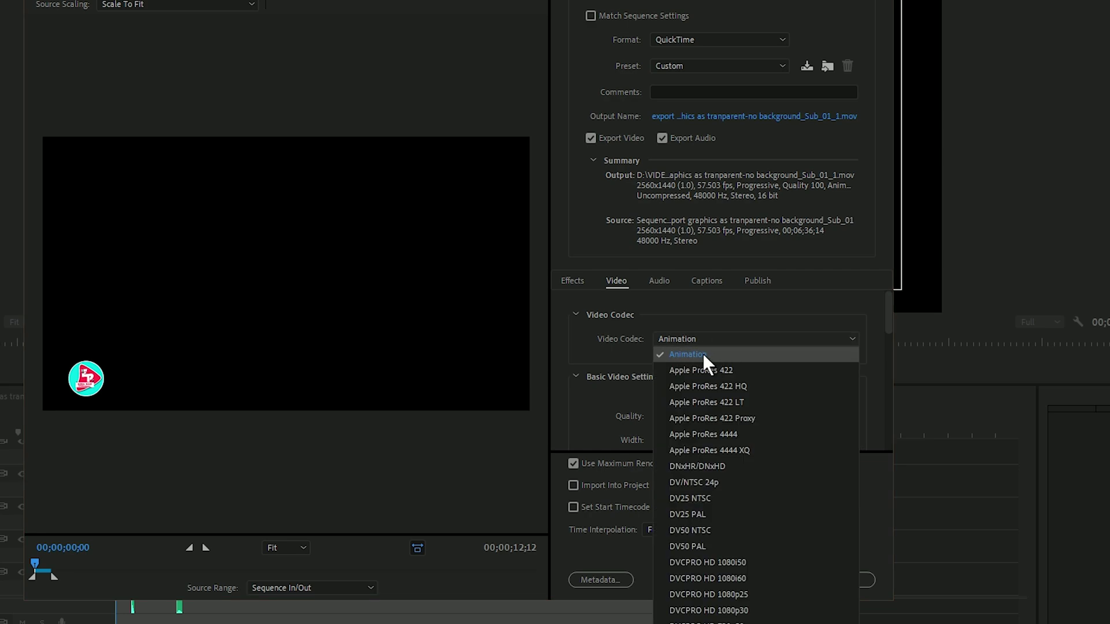
- Keep the Animation codec, 8-bpc + alpha depth and Frame Sampling time interpolation
{"action": "left_click", "coordinate": [703, 353]}
{"action": "left_click_drag", "start_coordinate": [890, 322], "coordinate": [893, 386]}
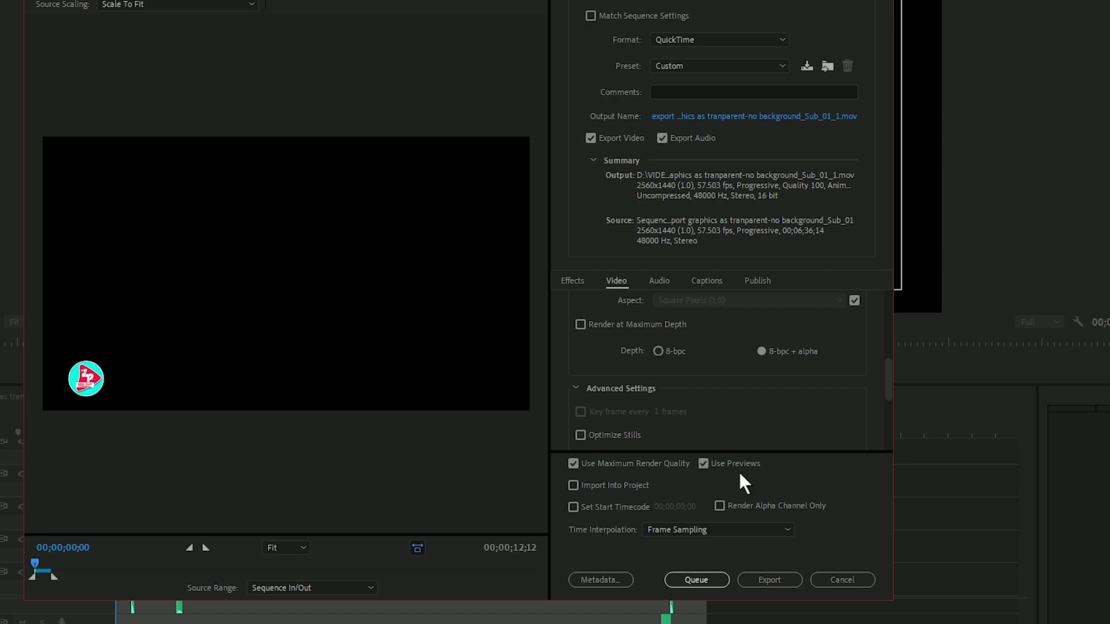
{"action": "left_click", "coordinate": [665, 528]}
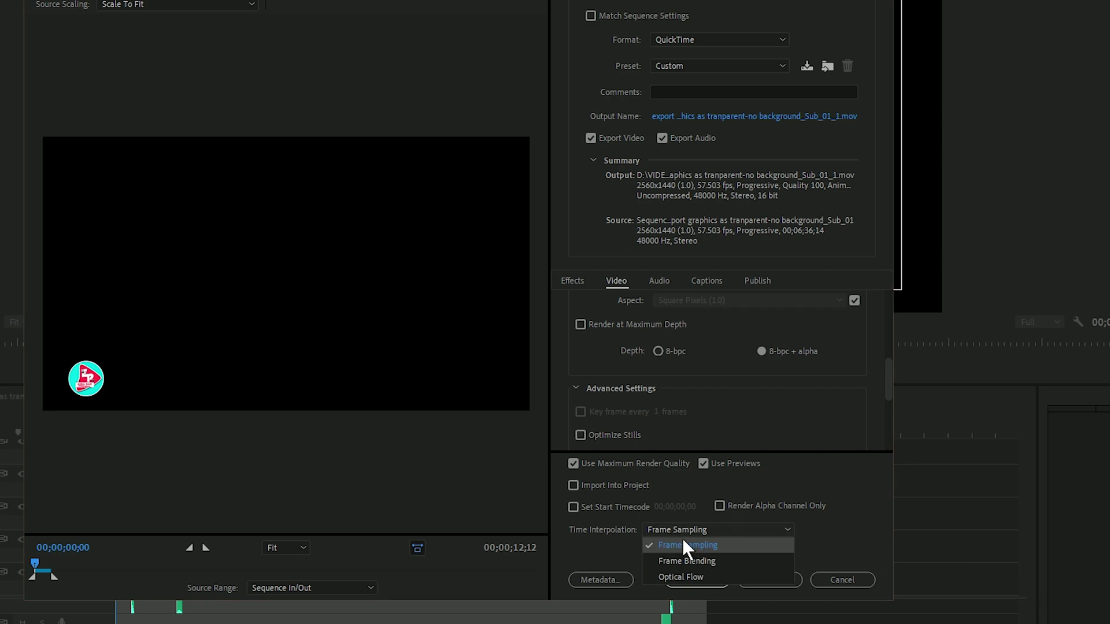
{"action": "left_click", "coordinate": [859, 470]}
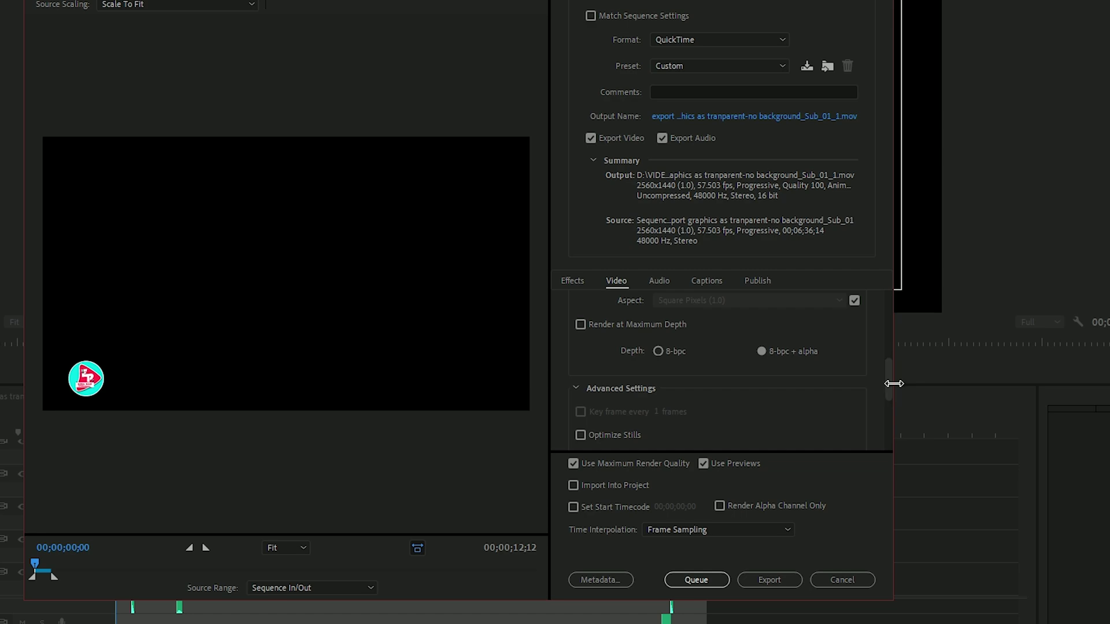
{"action": "scroll", "coordinate": [889, 383], "scroll_direction": "down", "scroll_amount": 3}
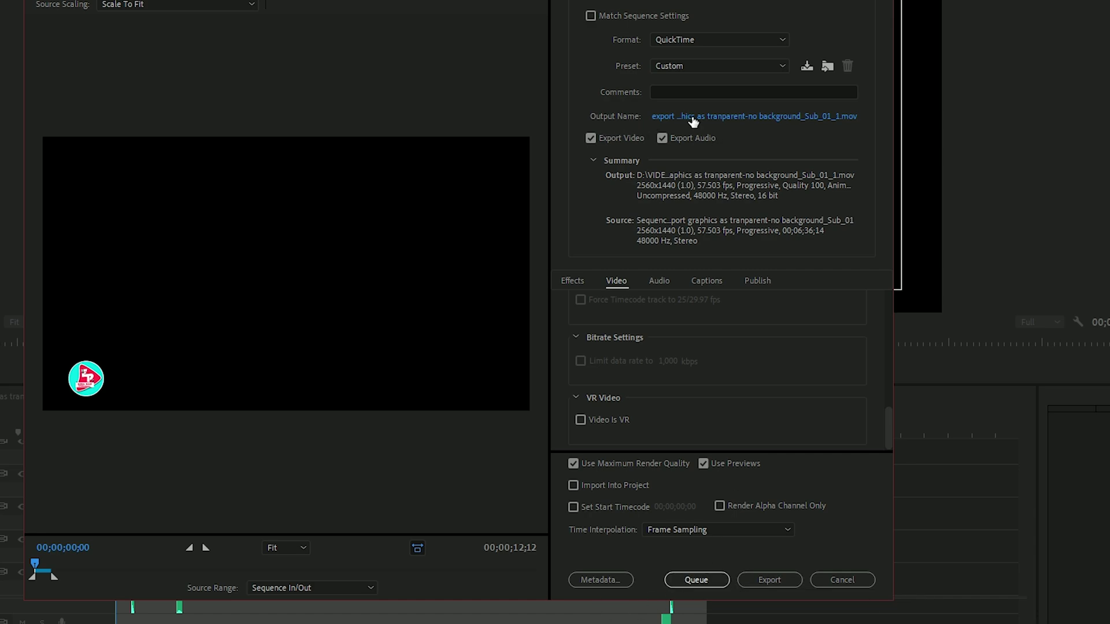
- Confirm the .mov output name in the INTRO and CLOSING folder and queue the export in Media Encoder
{"action": "left_click", "coordinate": [674, 118]}
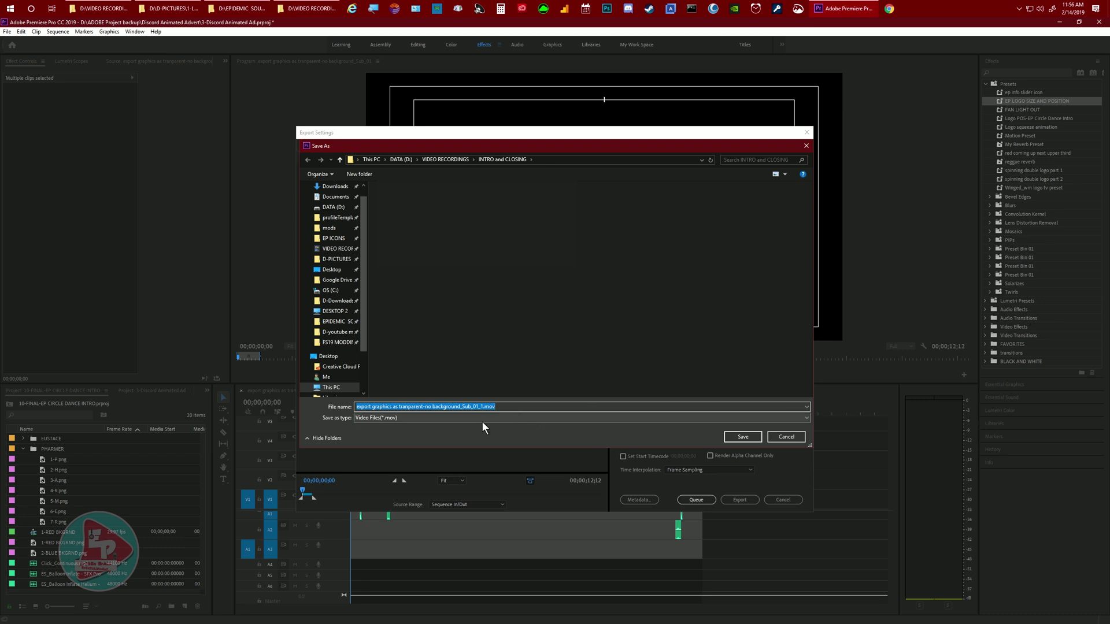
{"action": "left_click", "coordinate": [775, 436]}
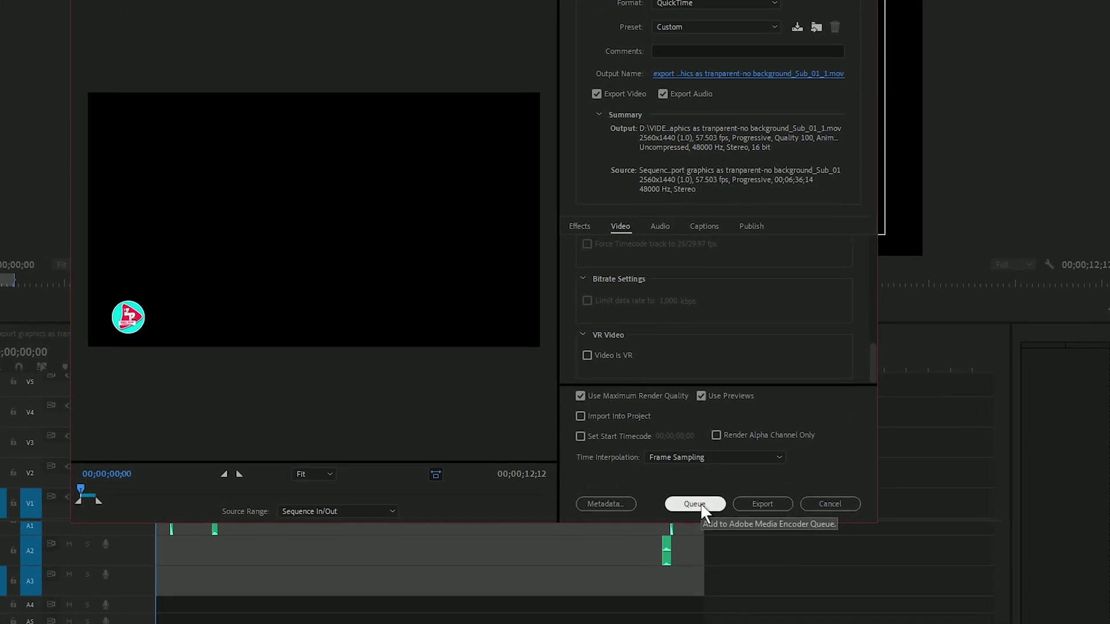
{"action": "left_click", "coordinate": [696, 503]}
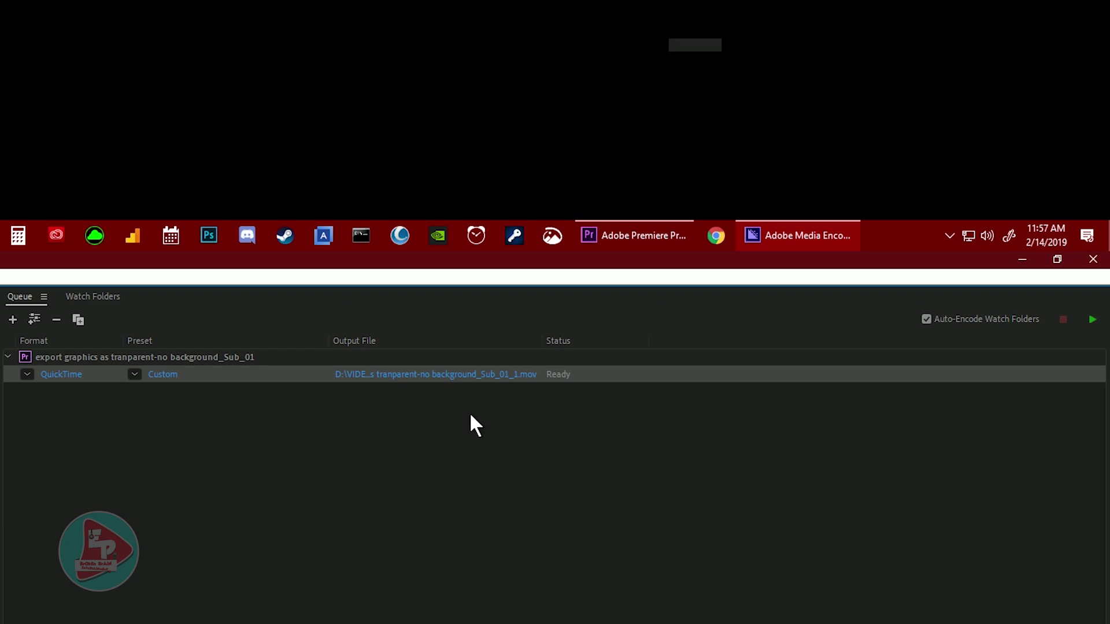
- Close Media Encoder, leaving the QuickTime Custom job Ready in the queue, and return to Premiere Pro
{"action": "left_click", "coordinate": [1098, 258]}
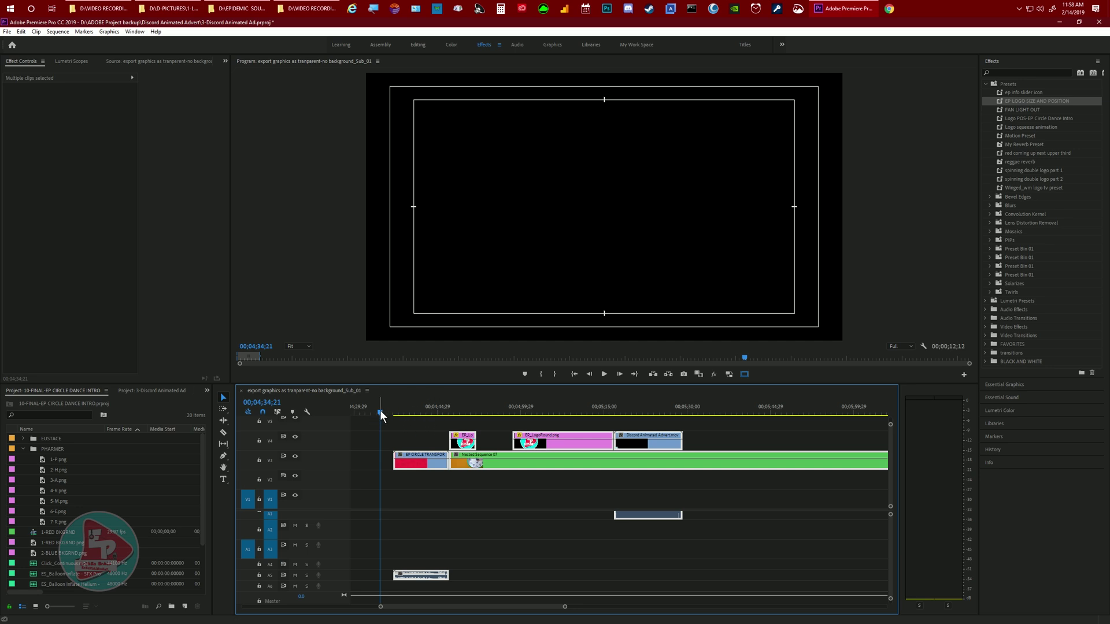
- Scrub to the clock footage near 00;04;54;04 and check Discord Animated Advert.mov in File Explorer
{"action": "left_click_drag", "start_coordinate": [381, 412], "coordinate": [488, 422]}
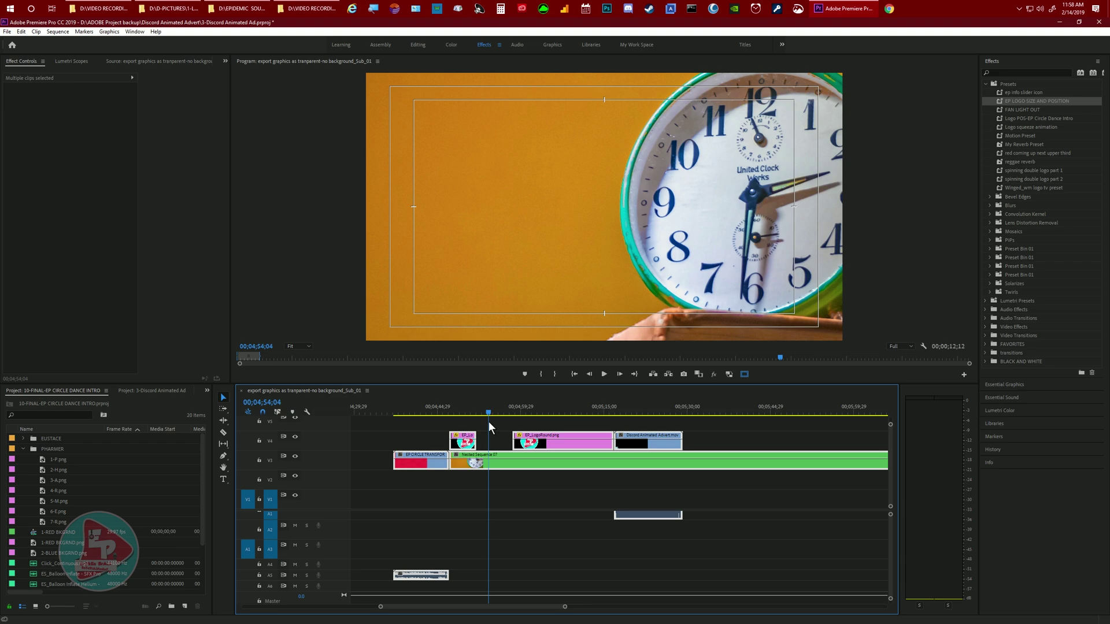
{"action": "key", "text": "alt+Tab"}
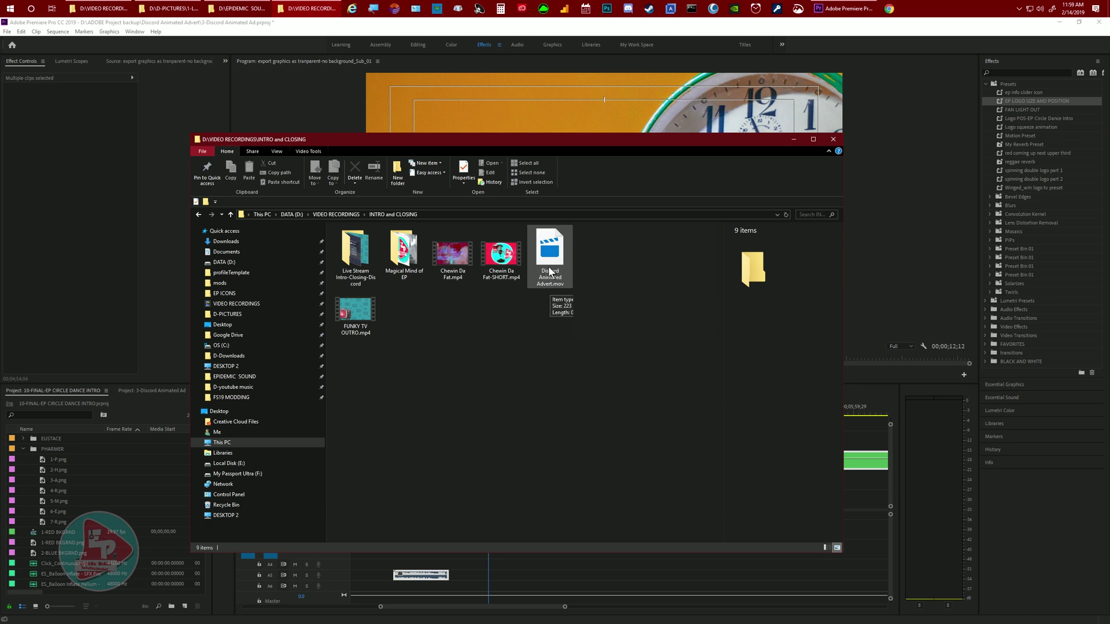
{"action": "left_click", "coordinate": [133, 461]}
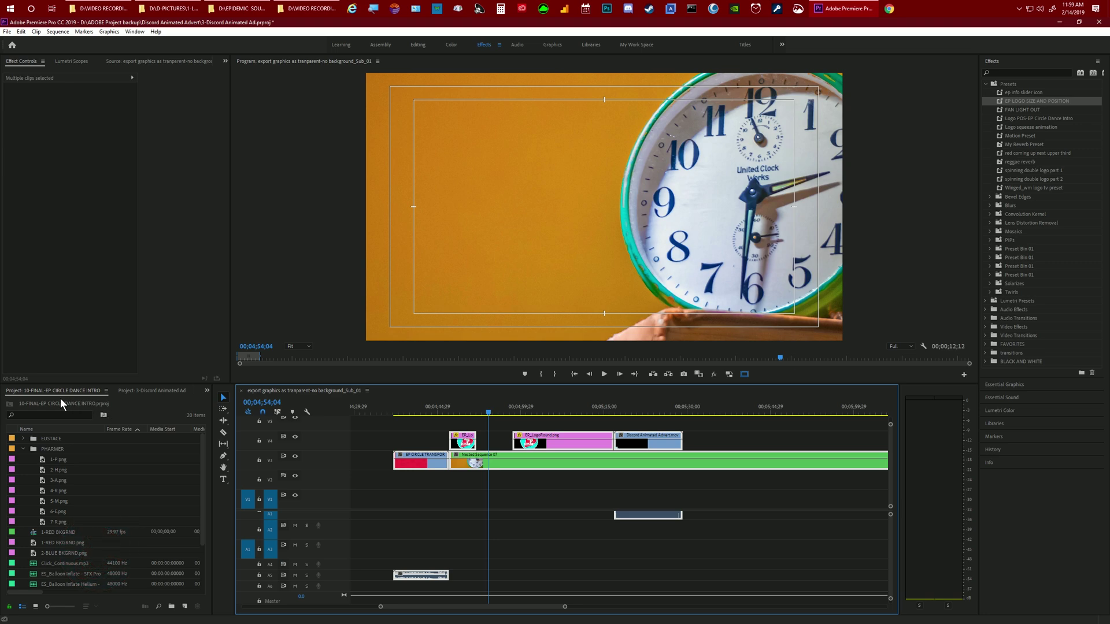
- Switch the project panel to Media Browser, shrink the thumbnails and import the Discord advert .mov
{"action": "left_click", "coordinate": [207, 393]}
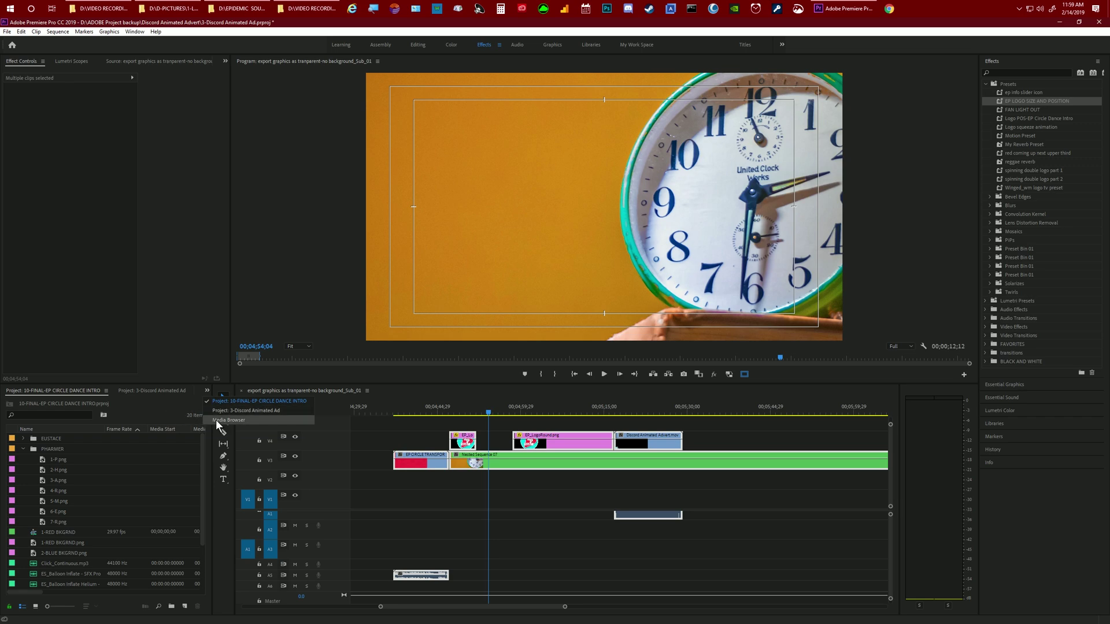
{"action": "left_click", "coordinate": [216, 420]}
{"action": "left_click", "coordinate": [135, 32]}
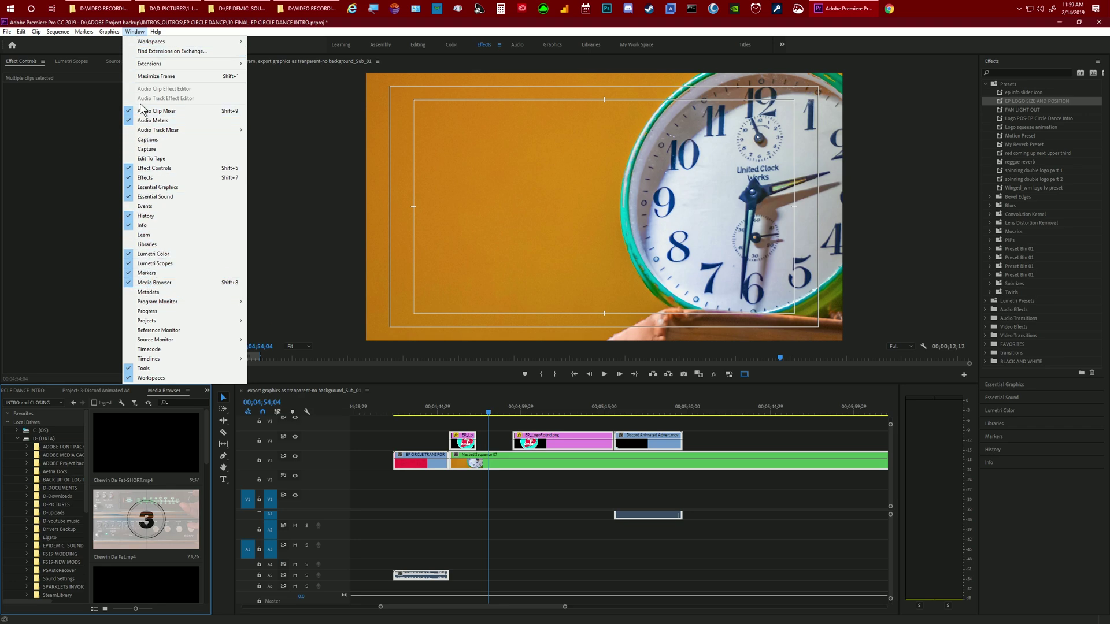
{"action": "left_click", "coordinate": [266, 453]}
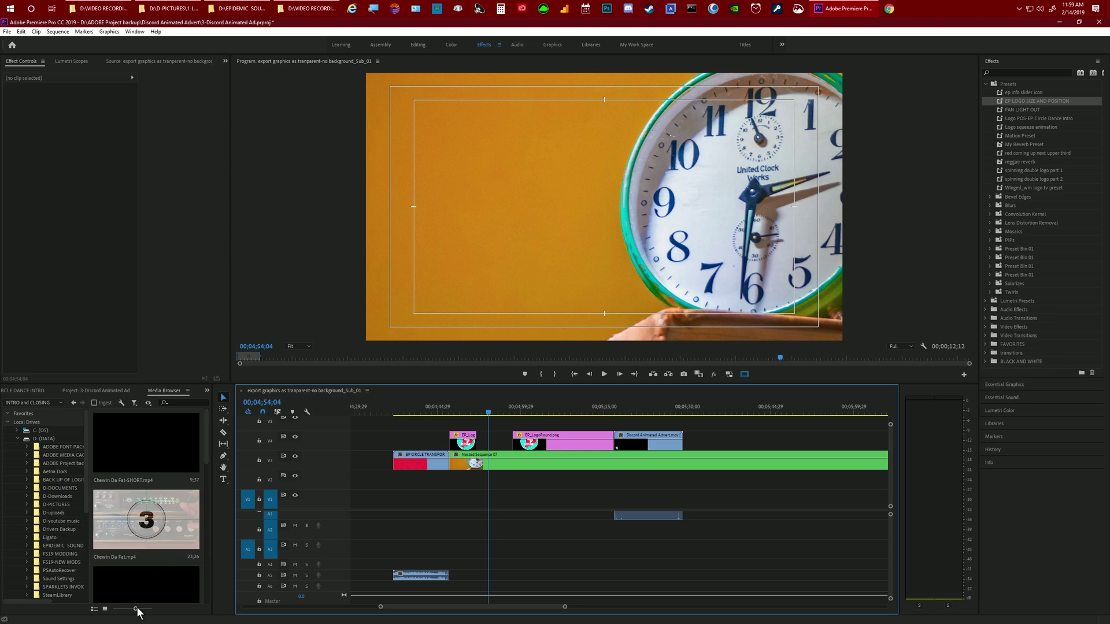
{"action": "left_click_drag", "start_coordinate": [137, 609], "coordinate": [121, 610]}
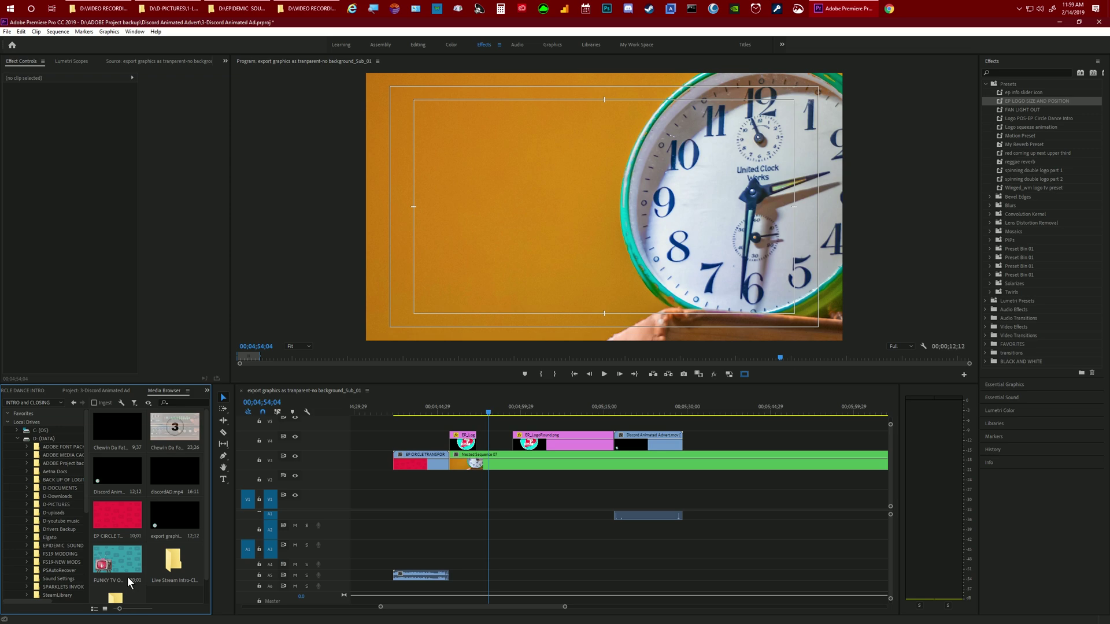
{"action": "right_click", "coordinate": [110, 473]}
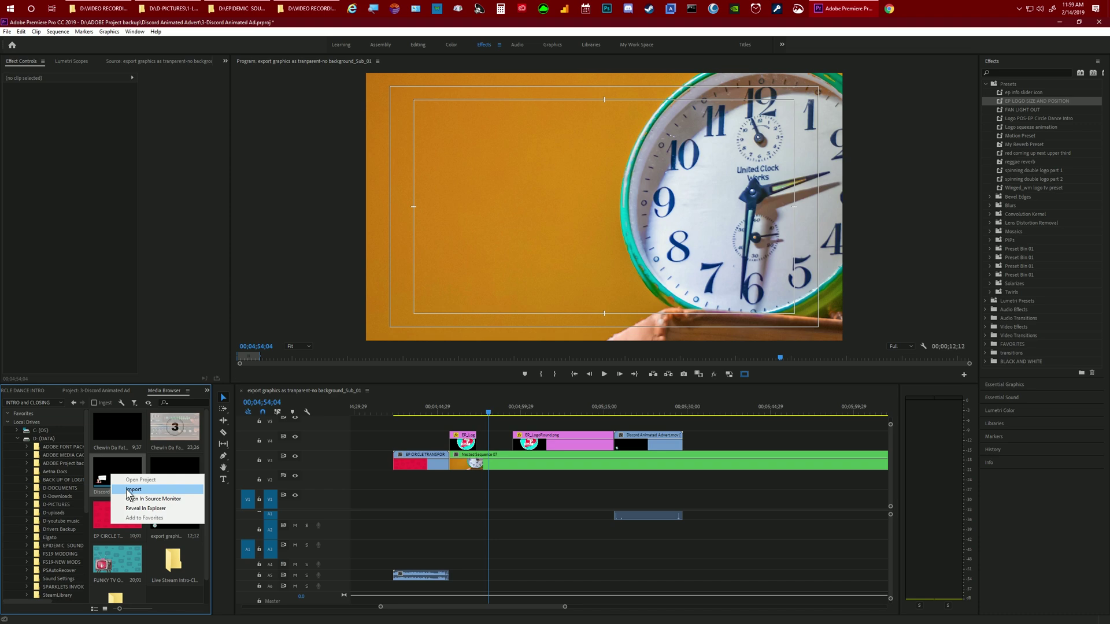
- Switch to the 10-FINAL-EP CIRCLE DANCE INTRO project, then to the 3-Discord Animated Ad project
{"action": "left_click", "coordinate": [32, 390]}
{"action": "scroll", "coordinate": [79, 481], "scroll_direction": "down", "scroll_amount": 1}
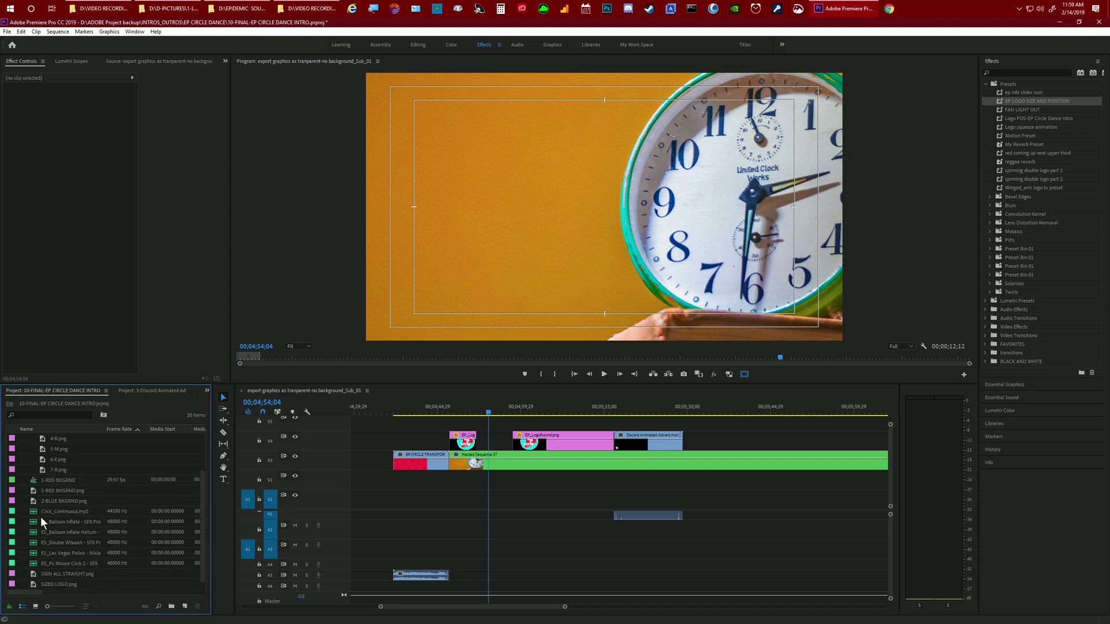
{"action": "scroll", "coordinate": [41, 519], "scroll_direction": "up", "scroll_amount": 1}
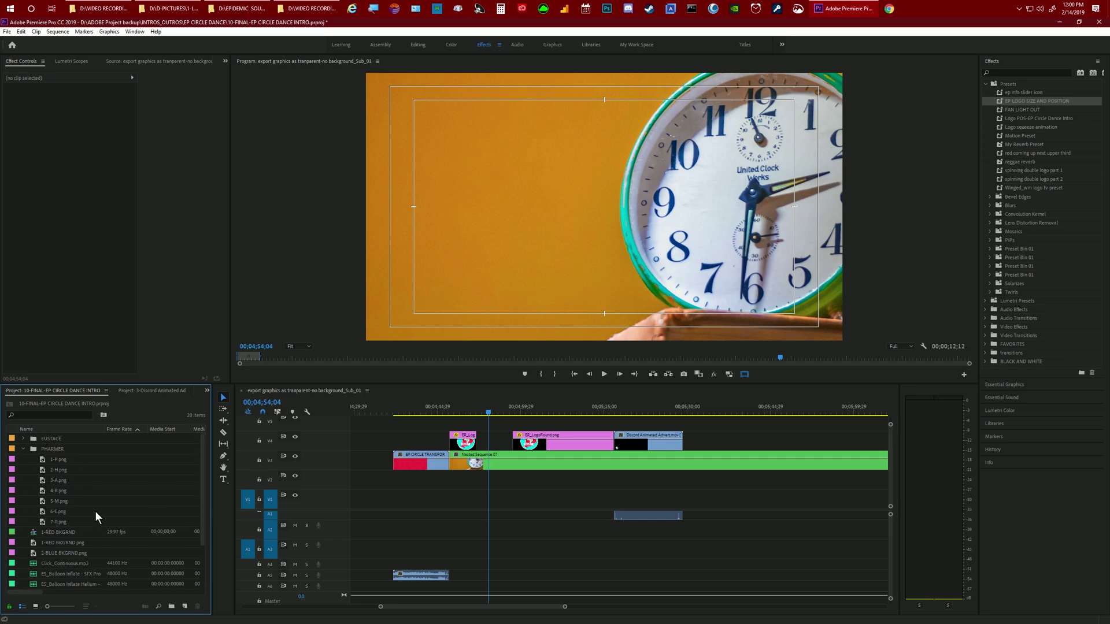
{"action": "left_click", "coordinate": [152, 390]}
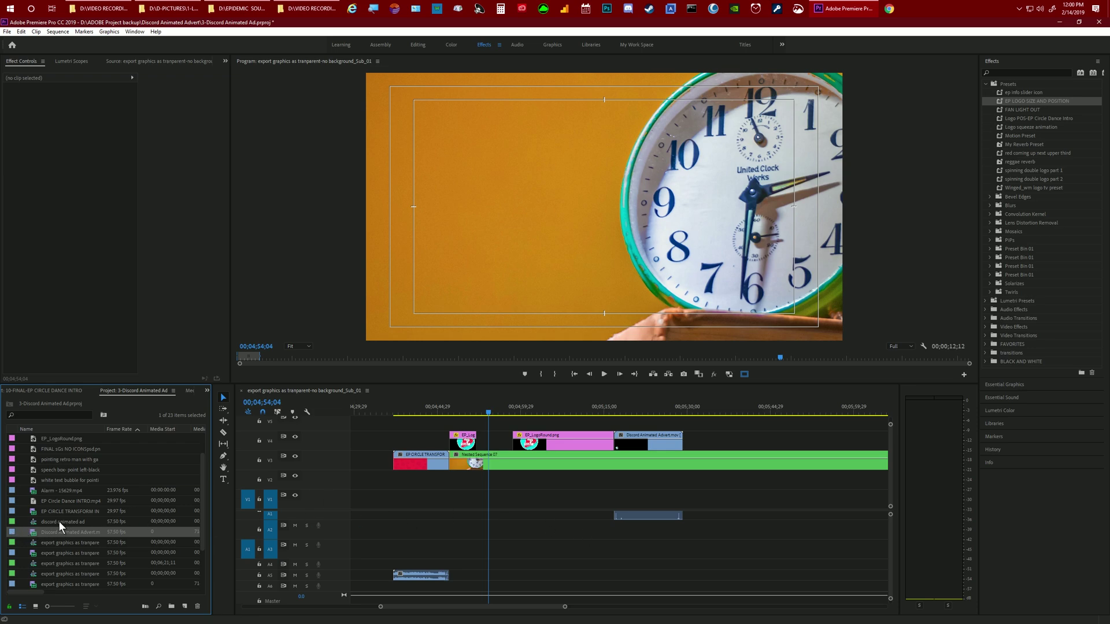
- Give Discord Animated Advert.mov the Mango label colour in the project bin
{"action": "right_click", "coordinate": [15, 520]}
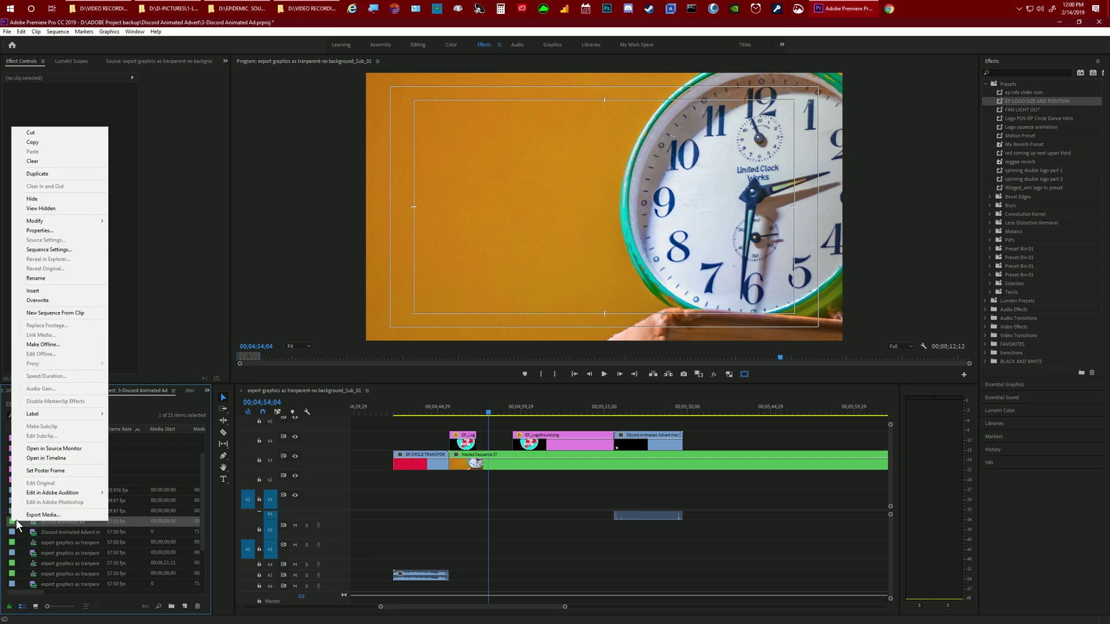
{"action": "mouse_move", "coordinate": [64, 416]}
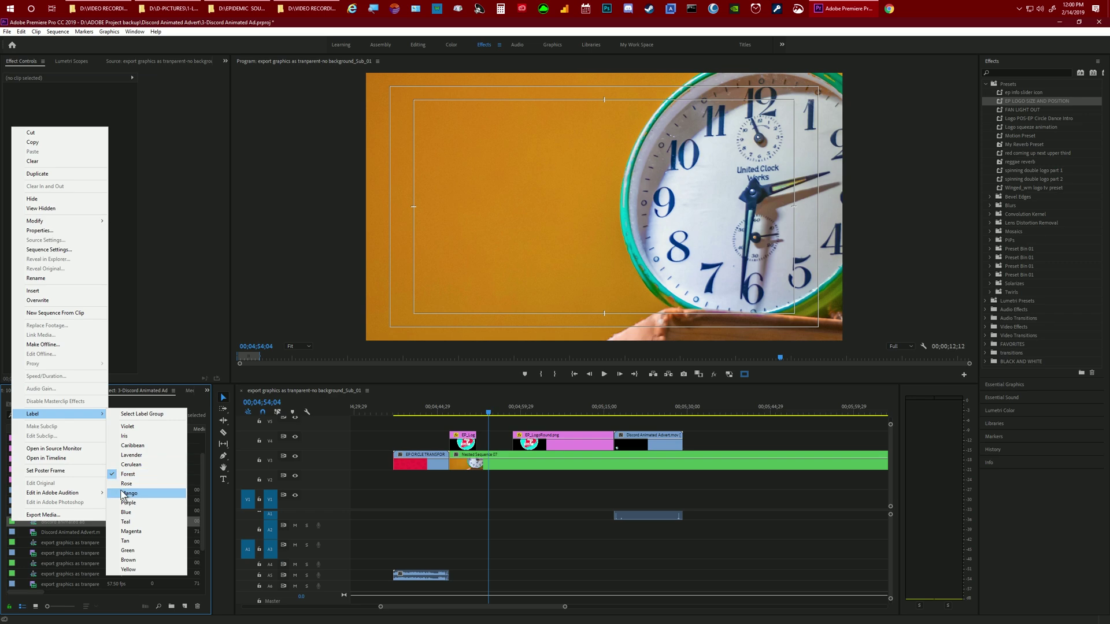
{"action": "left_click", "coordinate": [186, 342]}
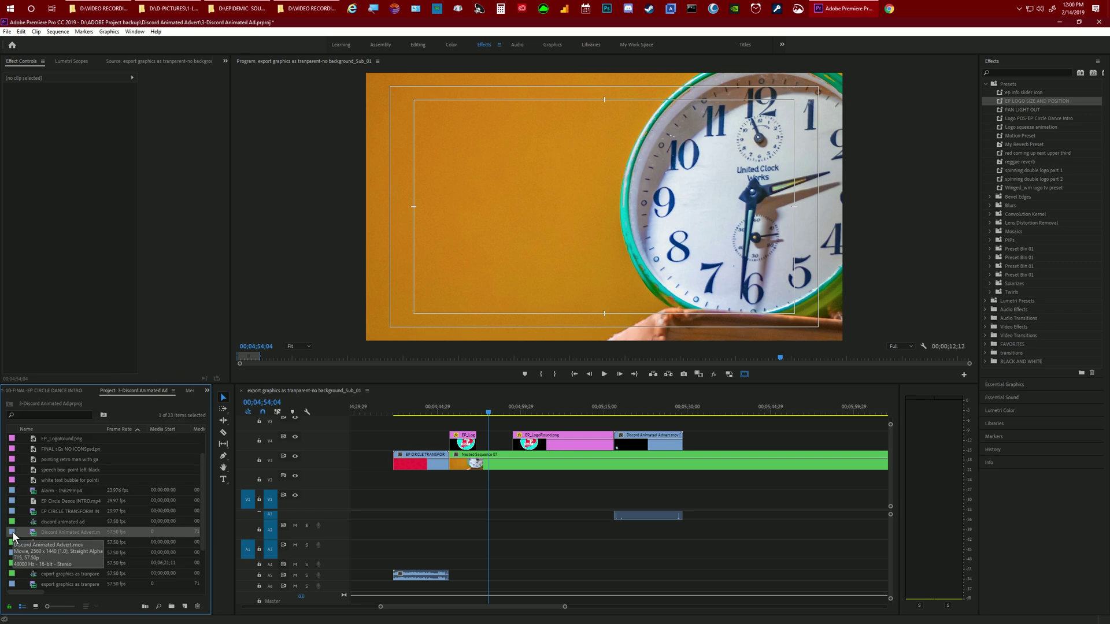
- Place a second Discord Animated Advert.mov after the first and move its audio from A6 up to A3
{"action": "left_click_drag", "start_coordinate": [12, 536], "coordinate": [709, 442]}
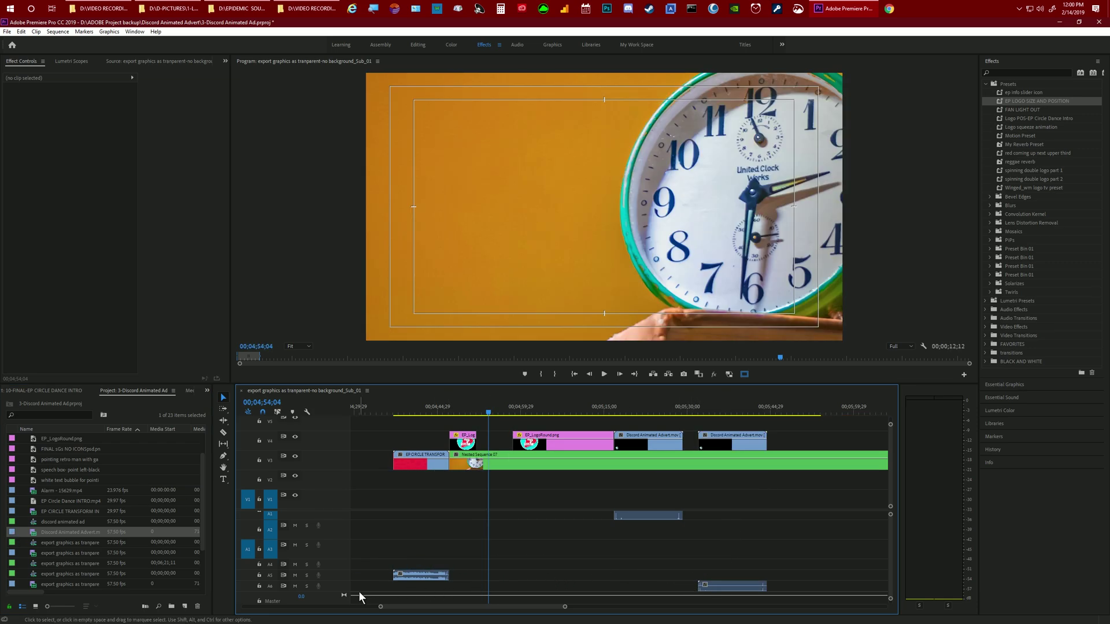
{"action": "left_click", "coordinate": [728, 588]}
{"action": "left_click_drag", "start_coordinate": [729, 584], "coordinate": [726, 530]}
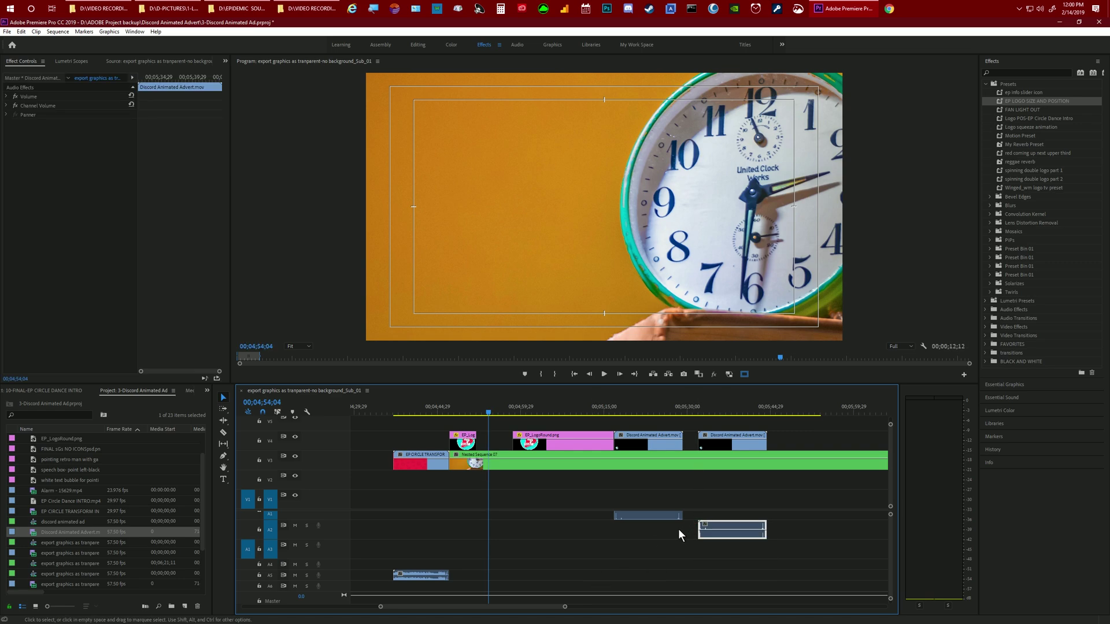
{"action": "mouse_move", "coordinate": [700, 414]}
{"action": "left_mouse_down"}
{"action": "mouse_move", "coordinate": [778, 422]}
{"action": "mouse_move", "coordinate": [693, 417]}
{"action": "left_mouse_up"}
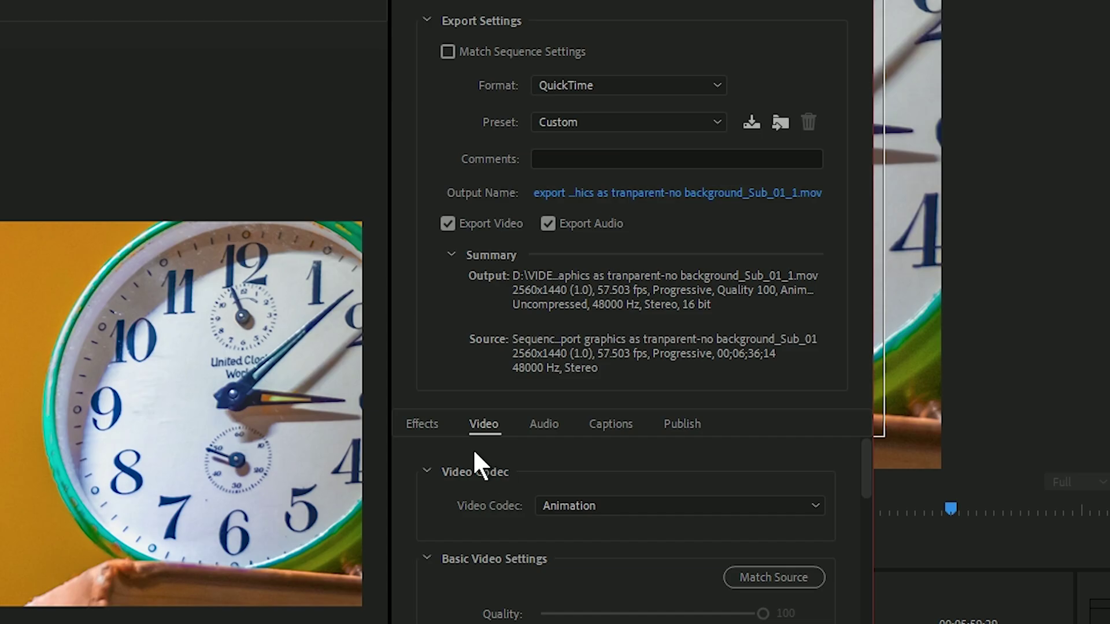
- Keep QuickTime as the export format, start saving a preset, then cancel the duplicate-name prompt
{"action": "left_click", "coordinate": [591, 84]}
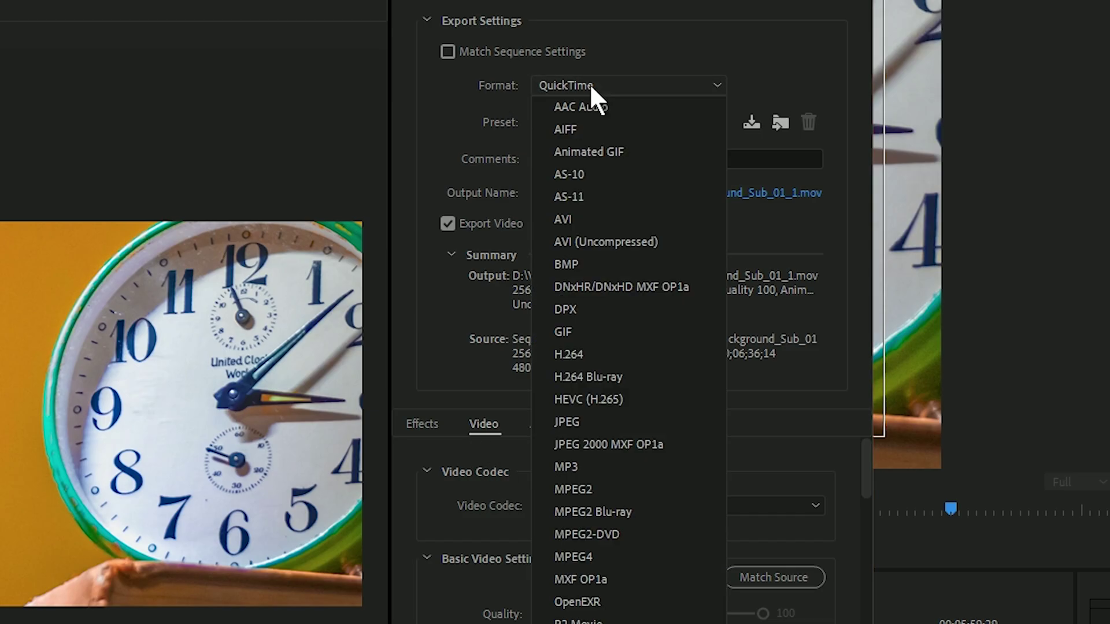
{"action": "left_click", "coordinate": [656, 32]}
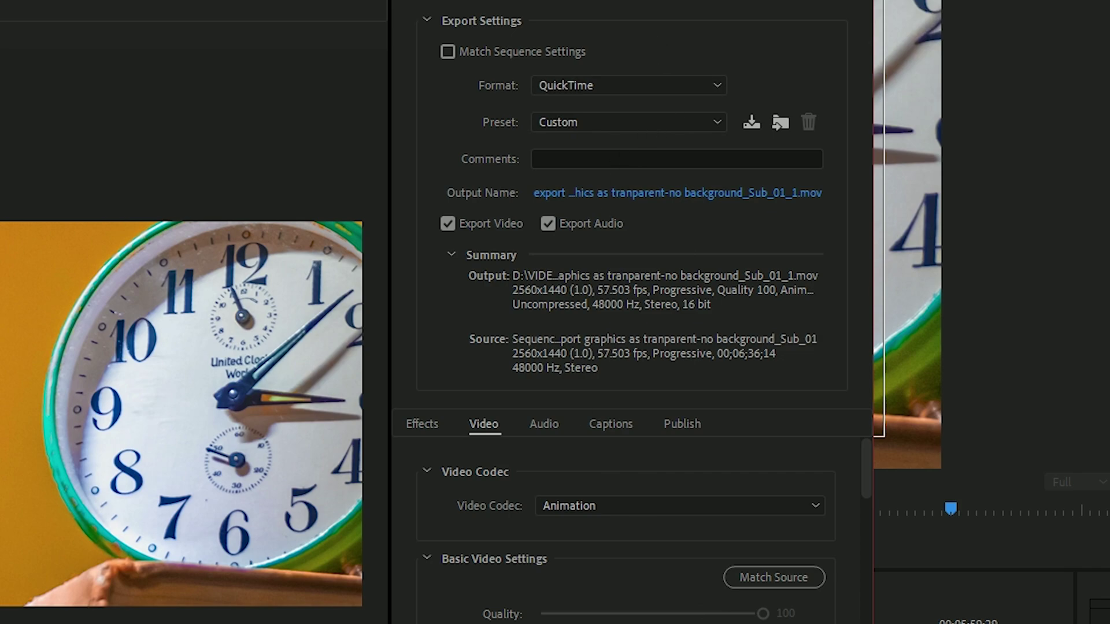
{"action": "left_click_drag", "start_coordinate": [861, 478], "coordinate": [864, 454]}
{"action": "left_click", "coordinate": [751, 124]}
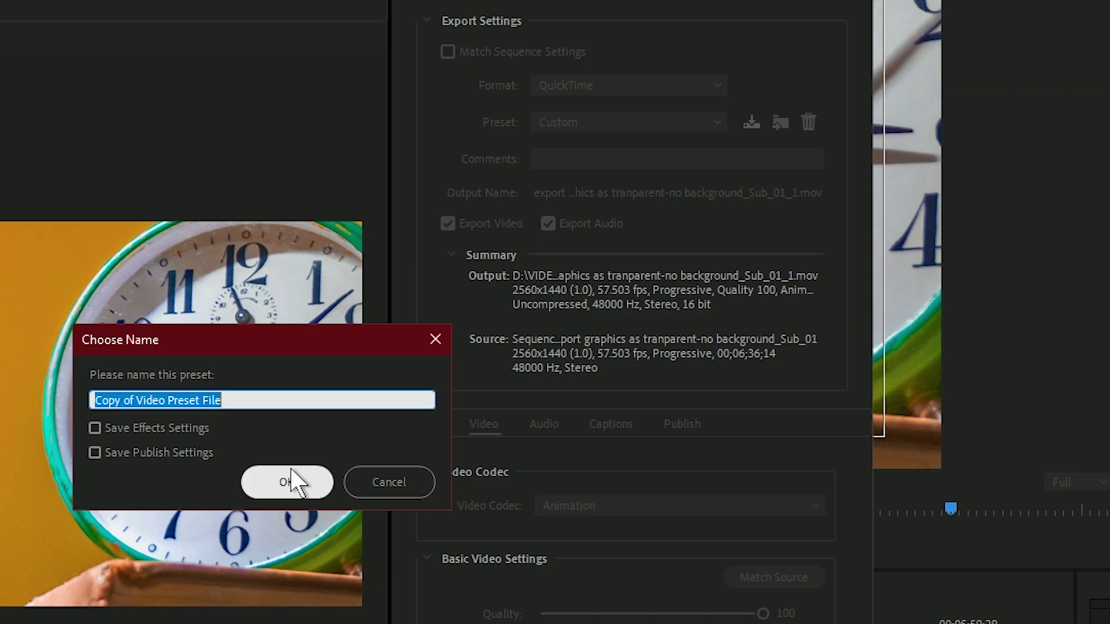
{"action": "left_click", "coordinate": [400, 477]}
- Apply the QT ANIMATION RENDER NO BKGRND preset and review its Audio and Video settings
{"action": "left_click", "coordinate": [630, 122]}
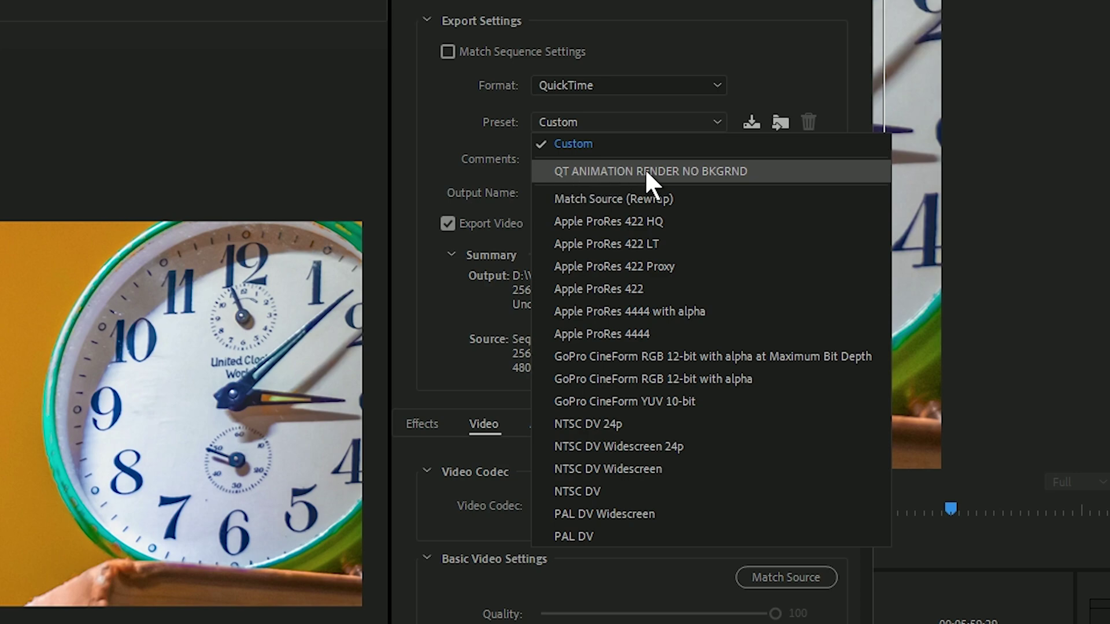
{"action": "left_click", "coordinate": [744, 174]}
{"action": "left_click", "coordinate": [603, 120]}
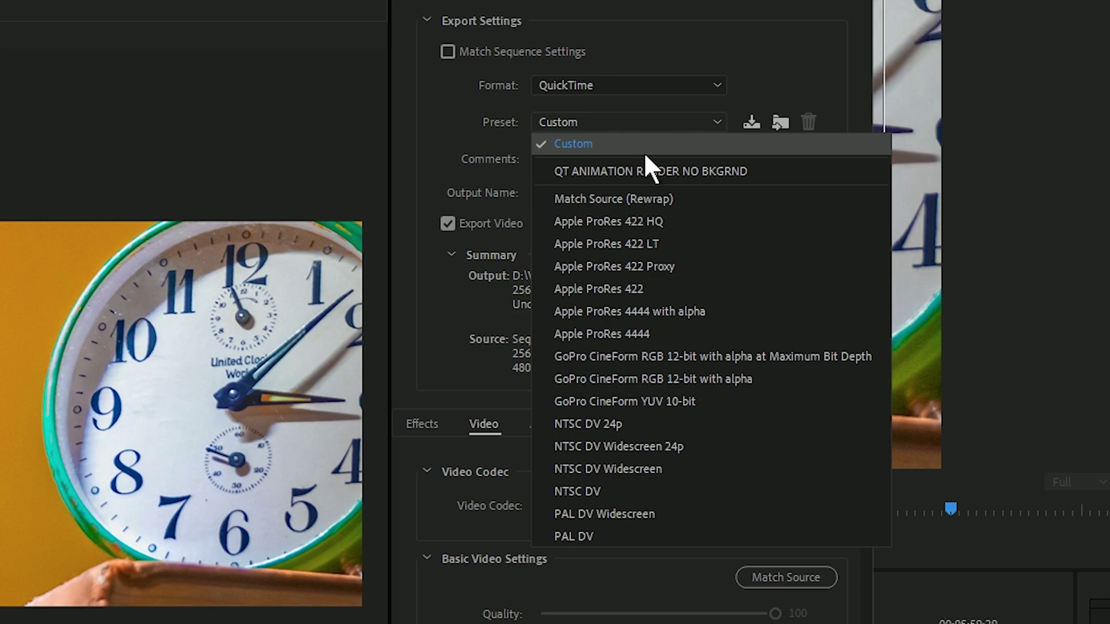
{"action": "left_click", "coordinate": [655, 171]}
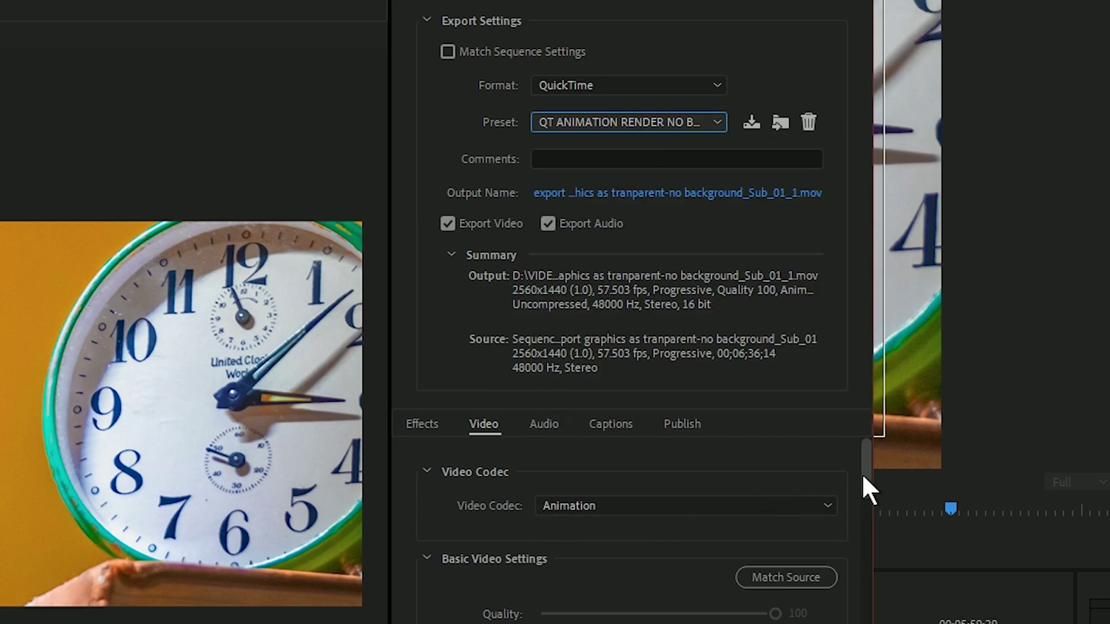
{"action": "left_click", "coordinate": [546, 426]}
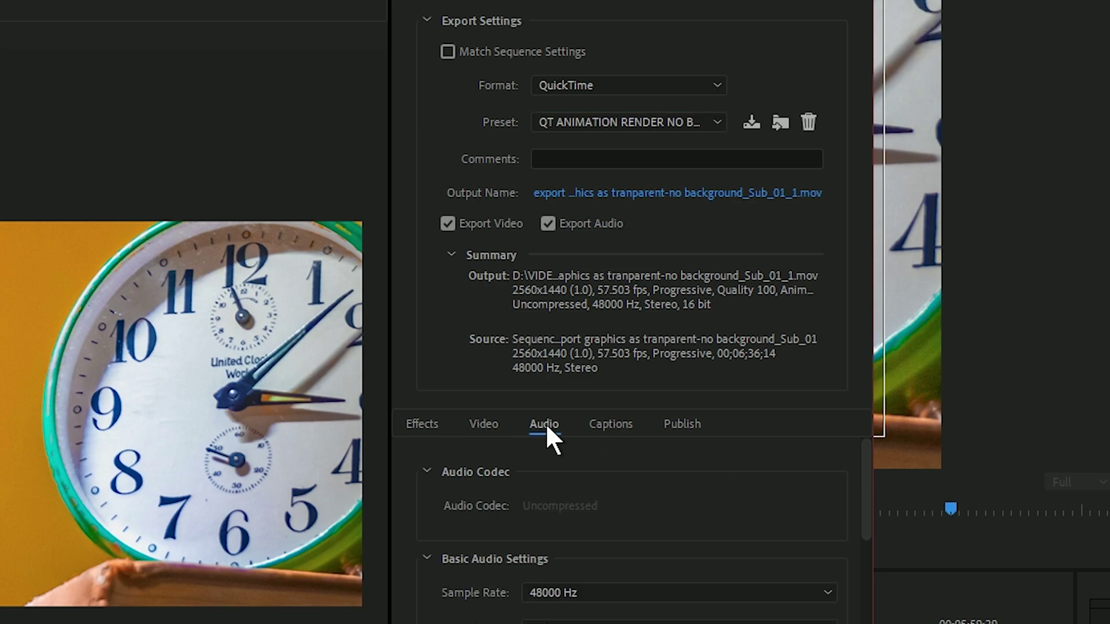
{"action": "left_click", "coordinate": [483, 424]}
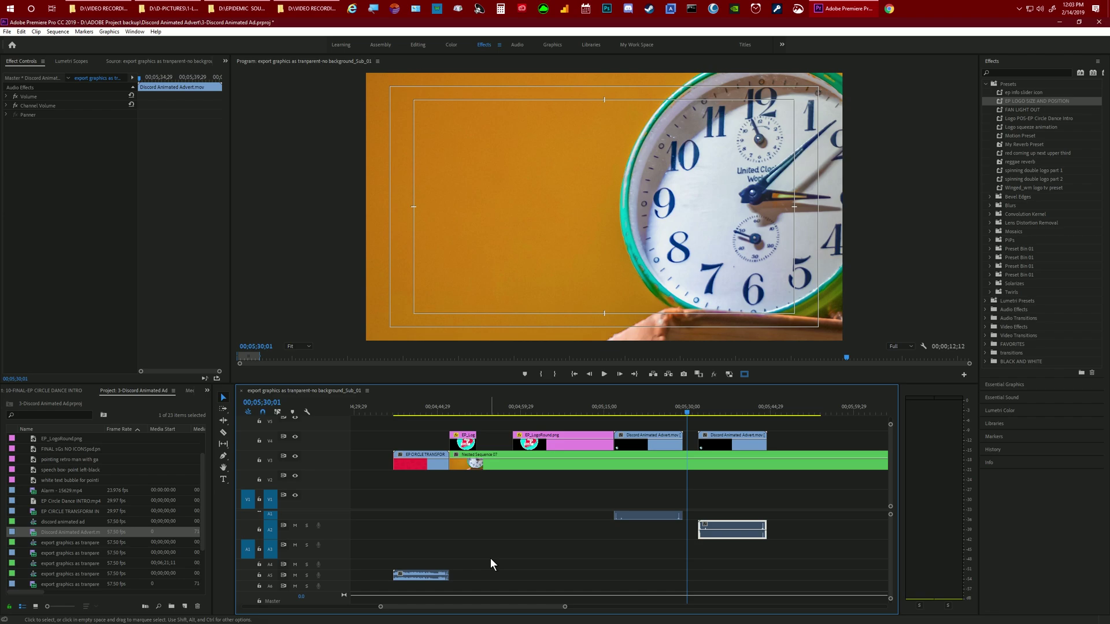